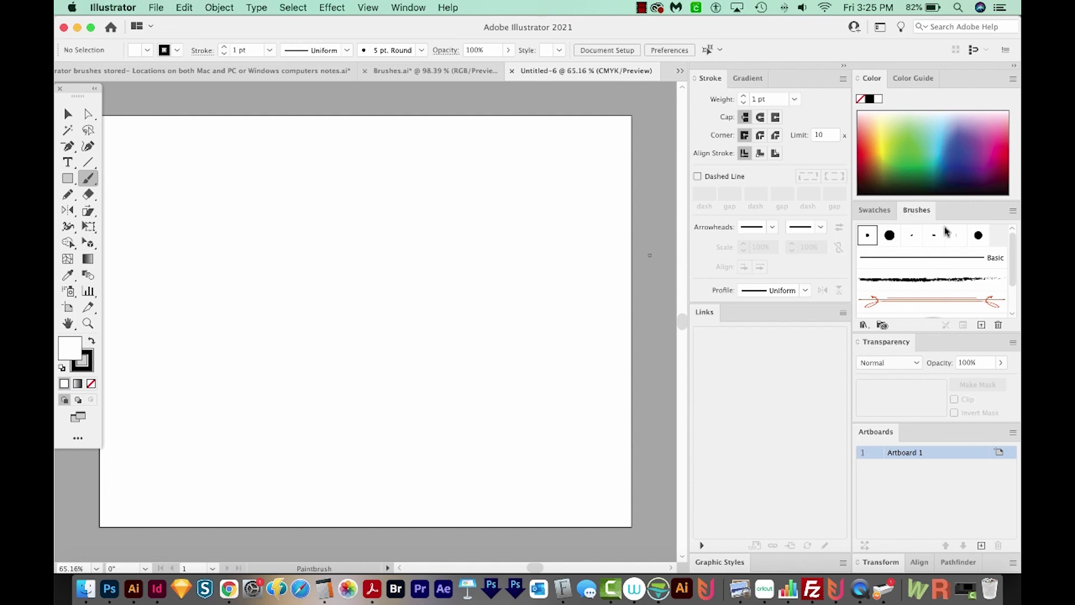
- After checking the Window menu, pick Open Brush Library > Other Library from the Brushes panel menu
{"action": "left_click", "coordinate": [408, 7]}
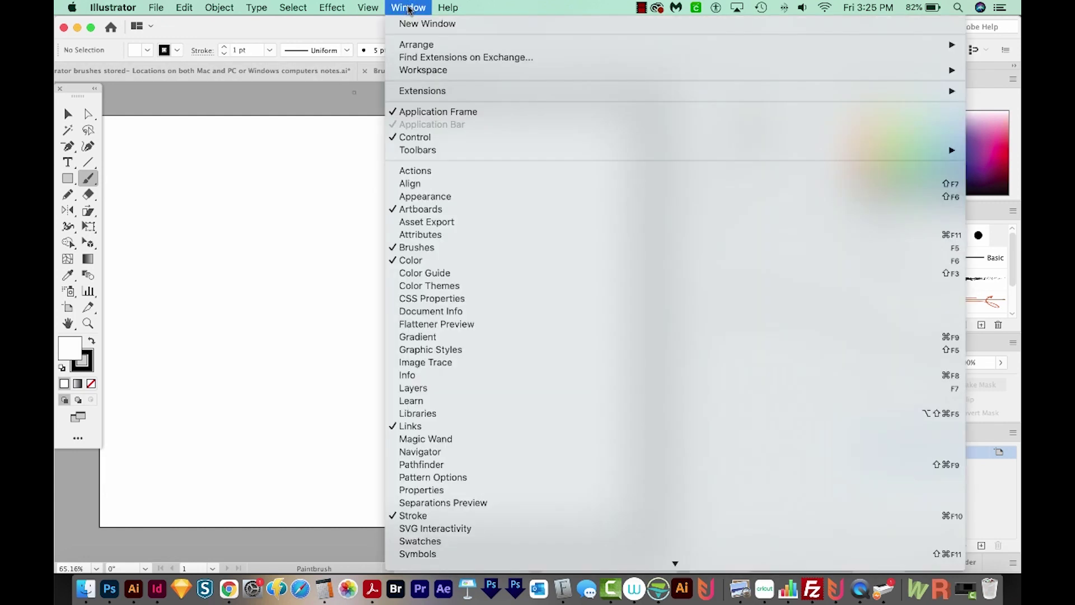
{"action": "left_click", "coordinate": [348, 284]}
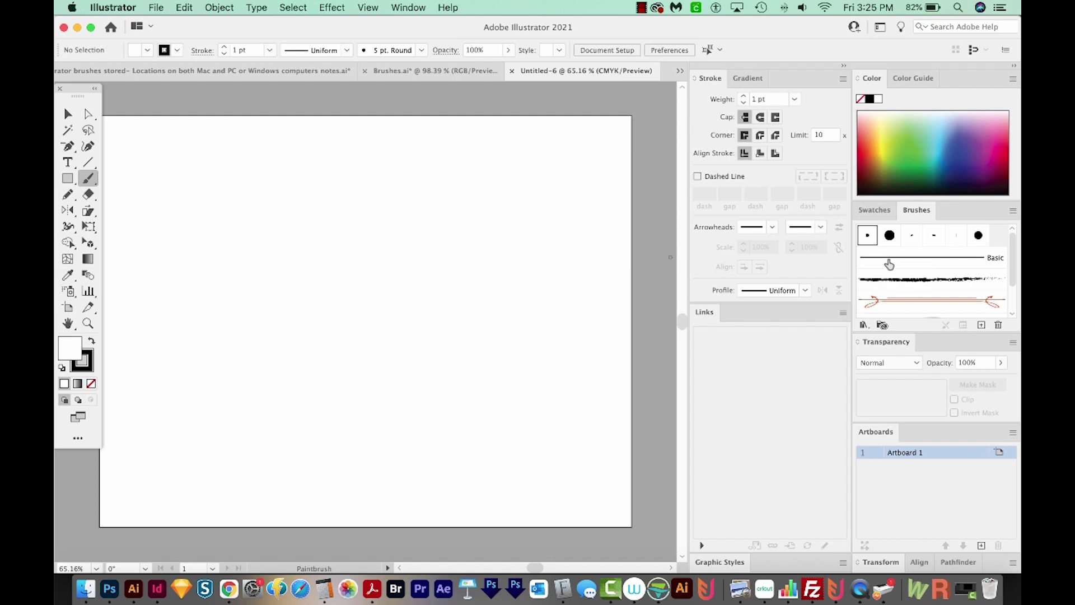
{"action": "left_click", "coordinate": [1012, 211]}
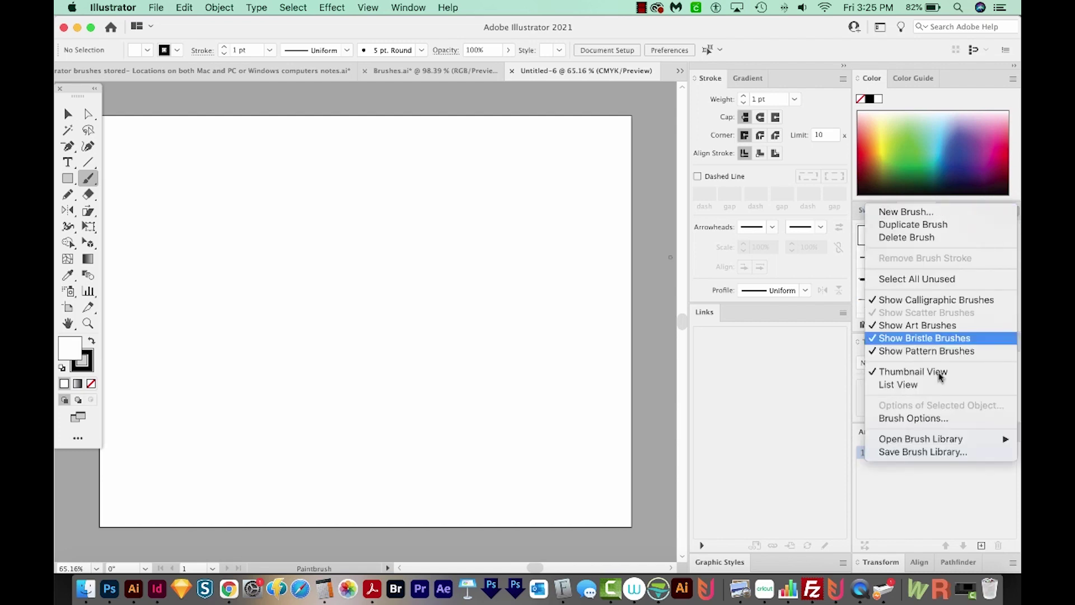
{"action": "mouse_move", "coordinate": [921, 438]}
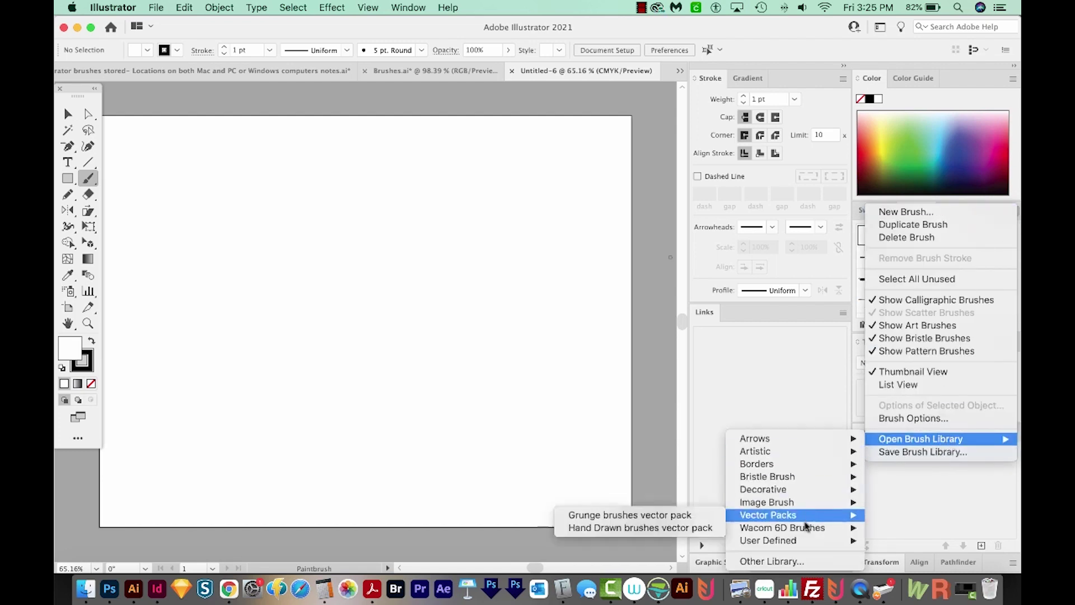
{"action": "left_click", "coordinate": [782, 560]}
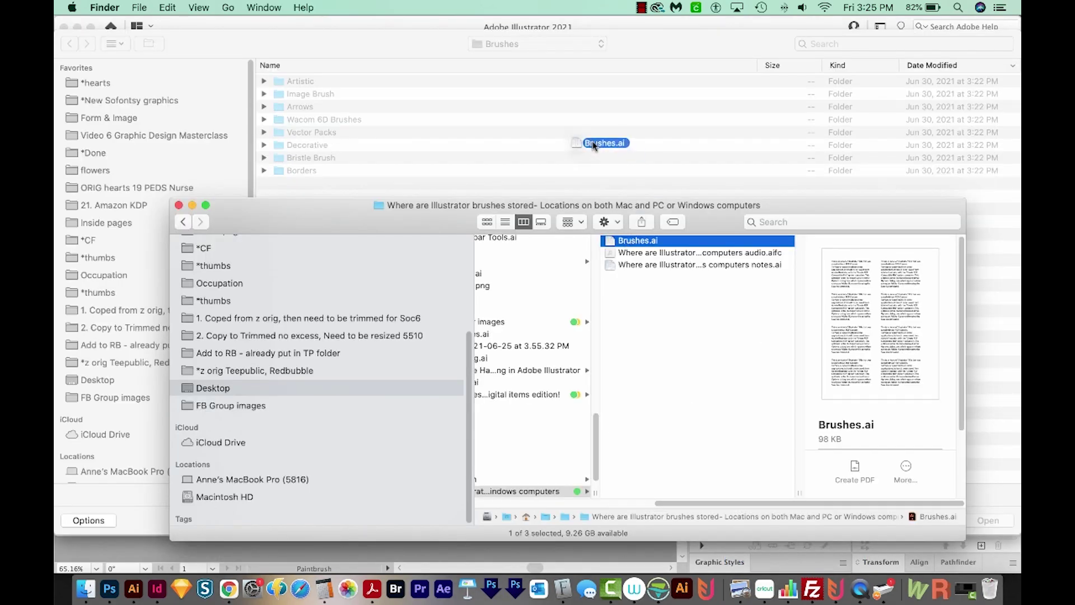
- Open Brushes.ai as a brush library, place its panel over the canvas, then bring Finder forward
{"action": "left_click_drag", "start_coordinate": [626, 244], "coordinate": [594, 144]}
{"action": "key", "text": "Return"}
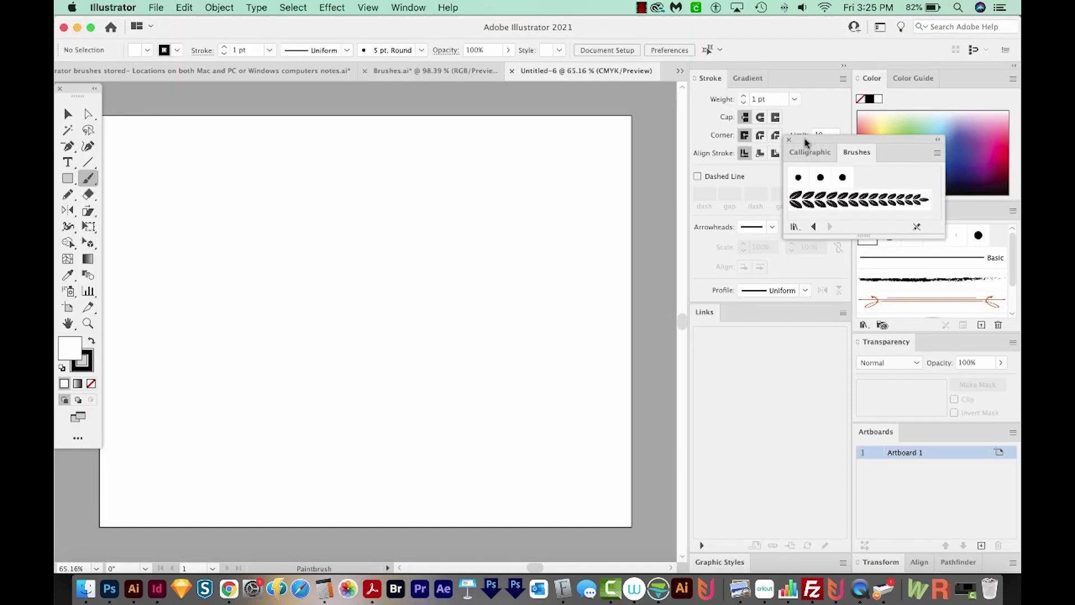
{"action": "left_click_drag", "start_coordinate": [814, 154], "coordinate": [595, 179]}
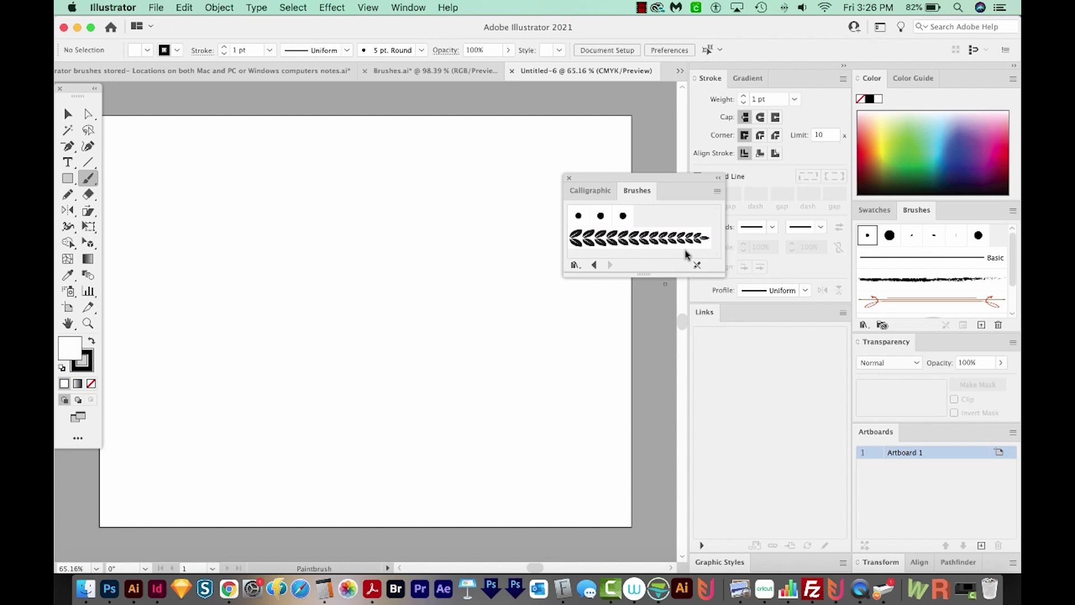
{"action": "left_click_drag", "start_coordinate": [601, 175], "coordinate": [630, 174]}
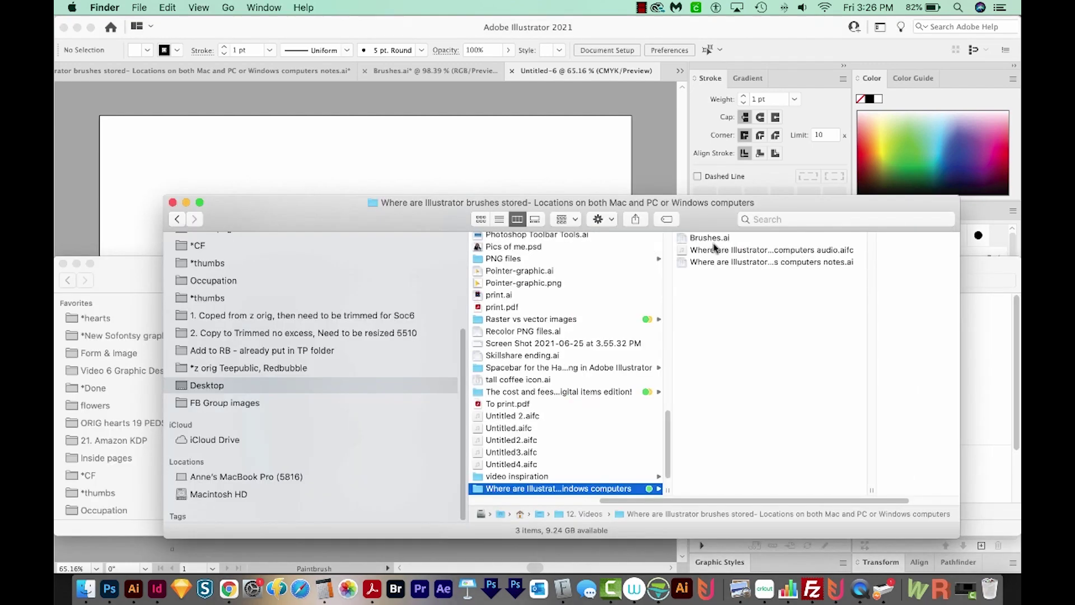
{"action": "left_click", "coordinate": [714, 240]}
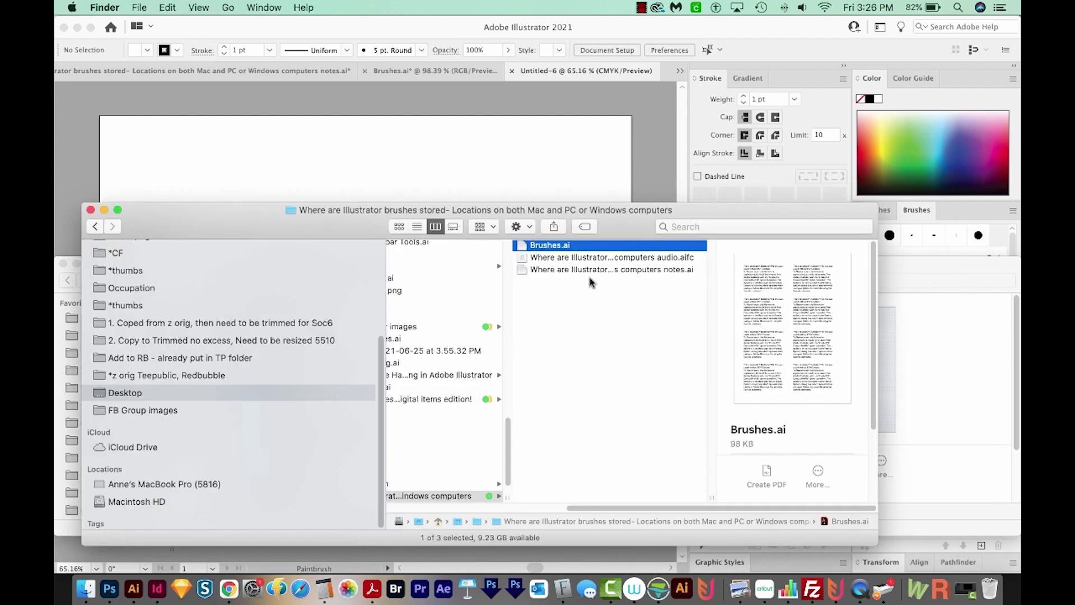
- Raise and resize the Brushes.ai Finder window, then open a new Finder window
{"action": "left_click_drag", "start_coordinate": [619, 225], "coordinate": [594, 70]}
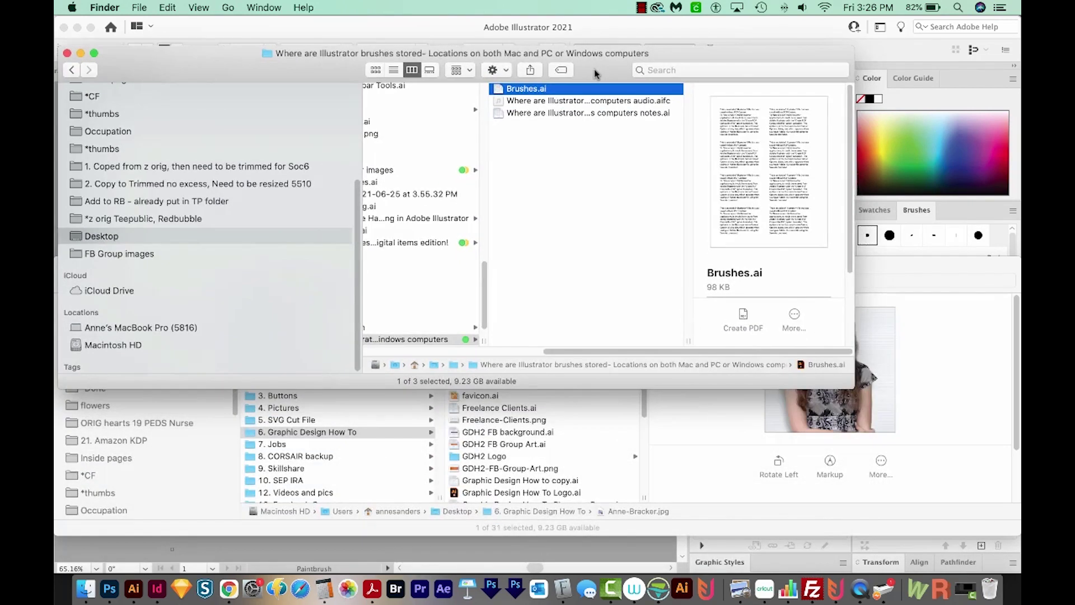
{"action": "left_click_drag", "start_coordinate": [846, 383], "coordinate": [841, 250]}
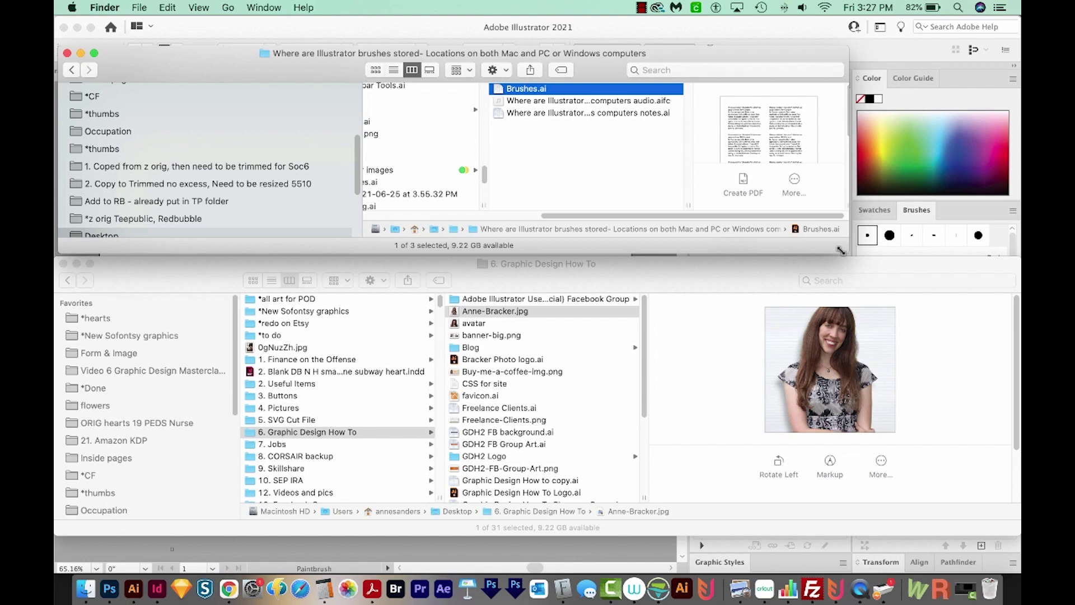
{"action": "left_click_drag", "start_coordinate": [841, 251], "coordinate": [1011, 300]}
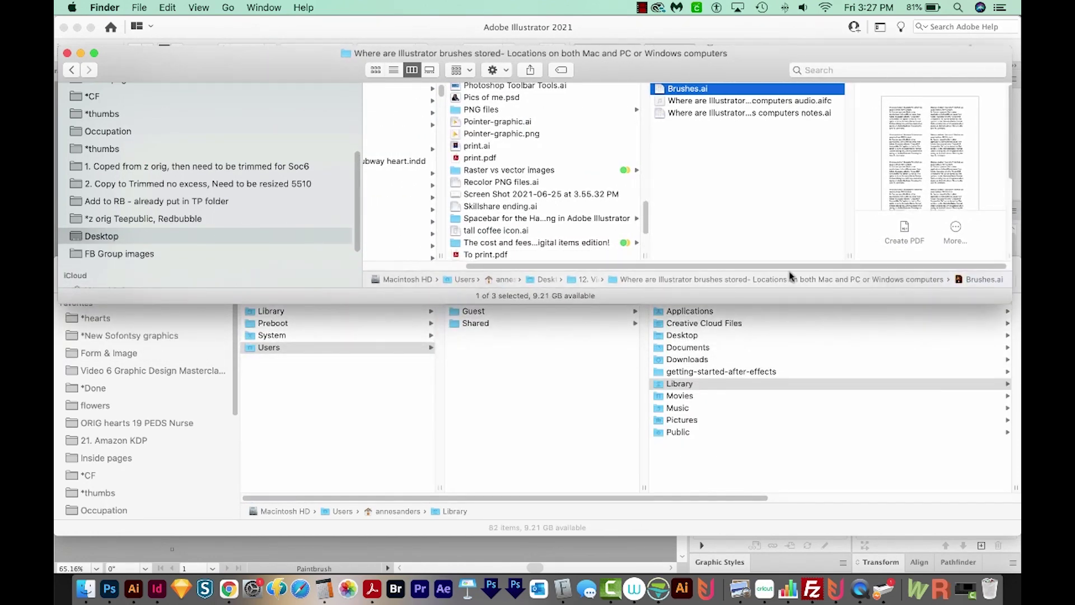
{"action": "key", "text": "super+n"}
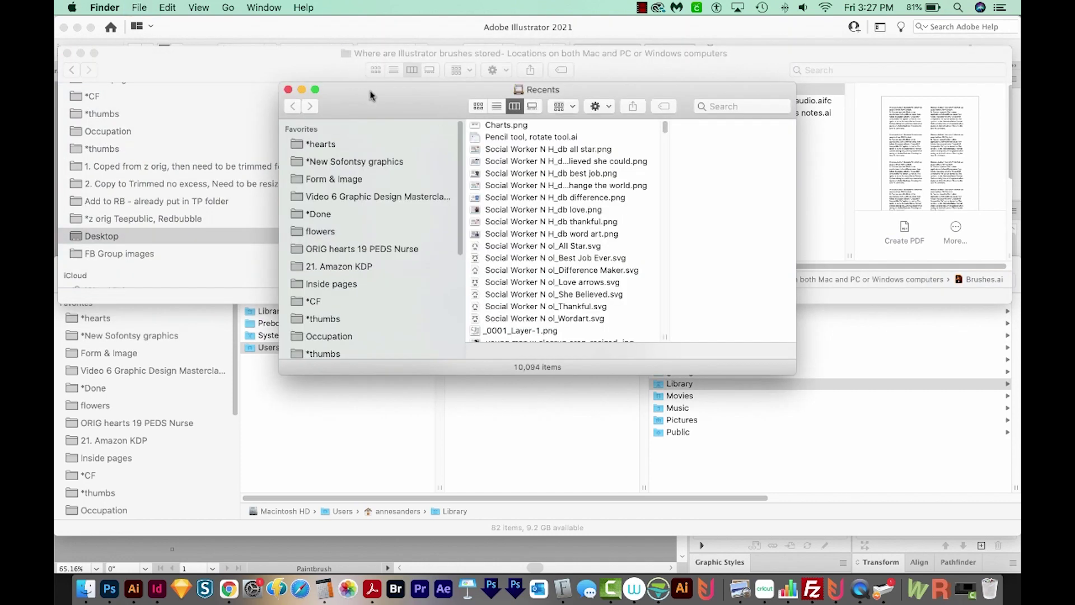
- Move and enlarge the new Finder window, go to the home folder, and open View Options
{"action": "left_click_drag", "start_coordinate": [370, 91], "coordinate": [145, 166]}
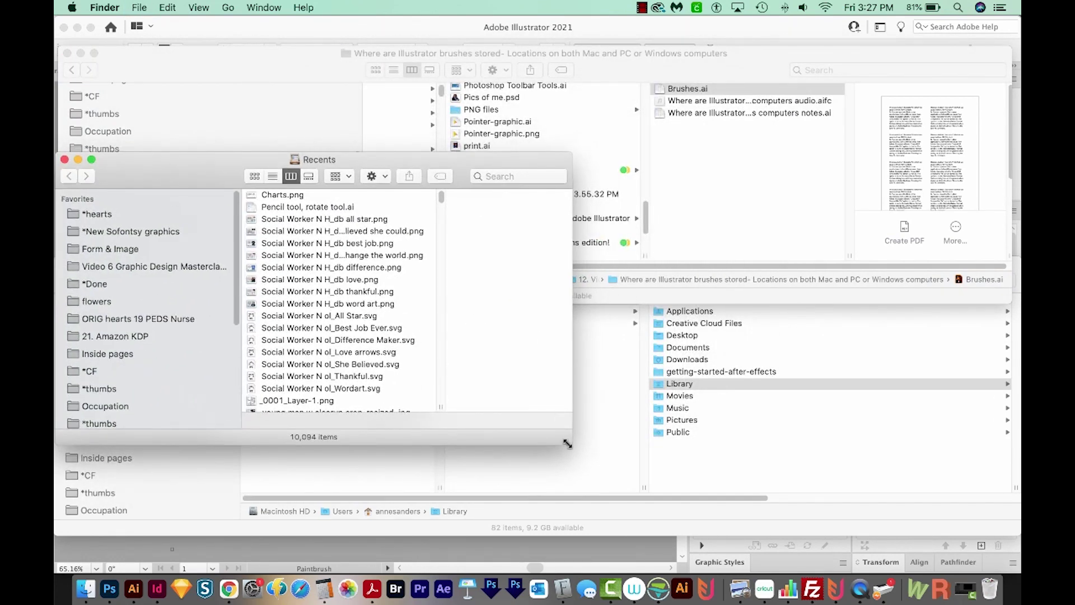
{"action": "left_click_drag", "start_coordinate": [569, 442], "coordinate": [997, 460]}
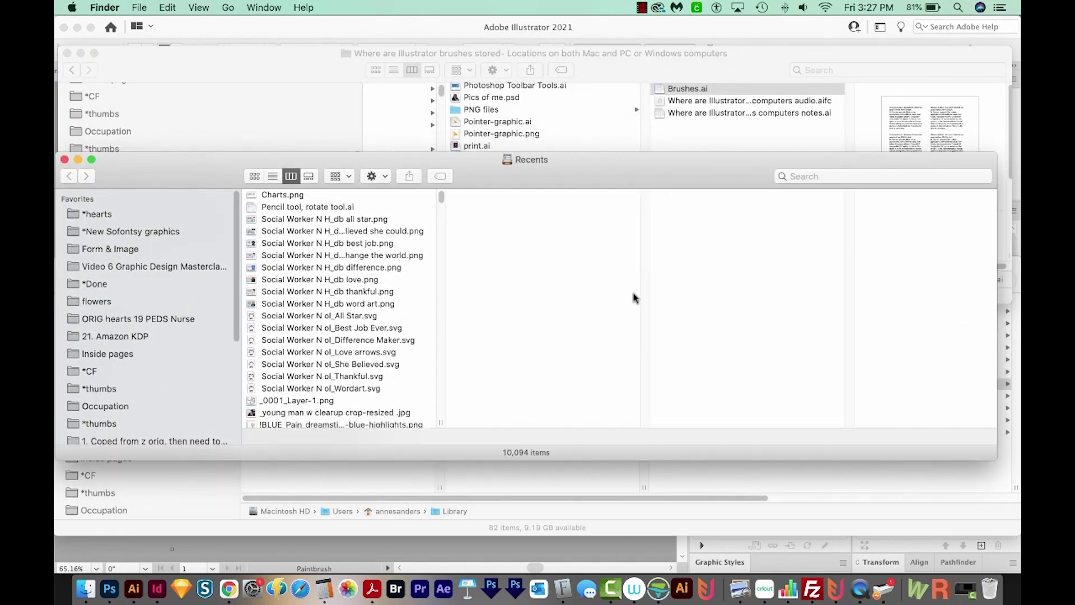
{"action": "key", "text": "super+shift+h"}
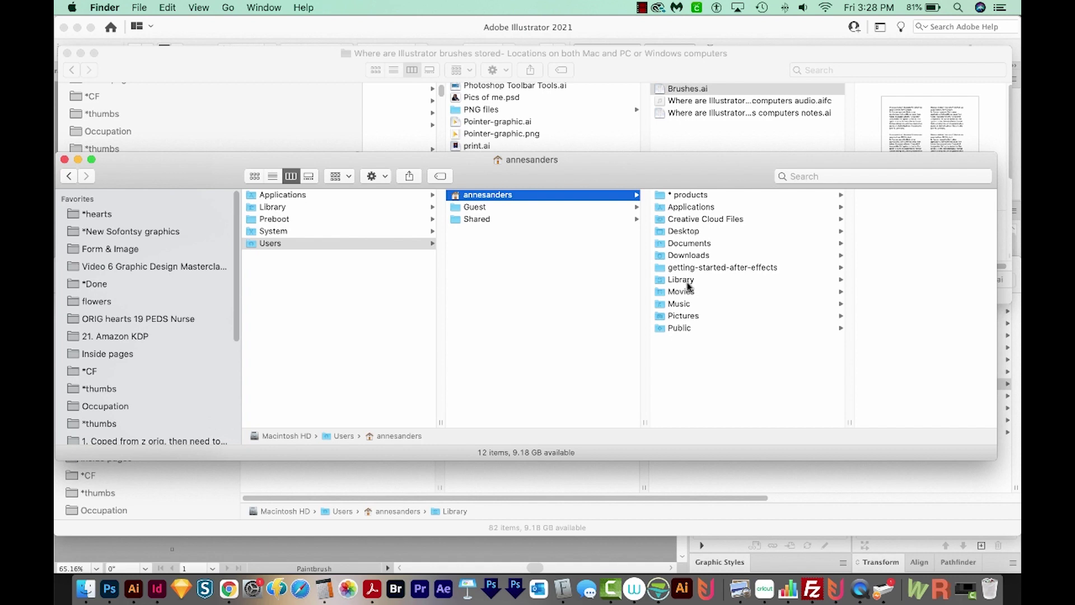
{"action": "right_click", "coordinate": [695, 367]}
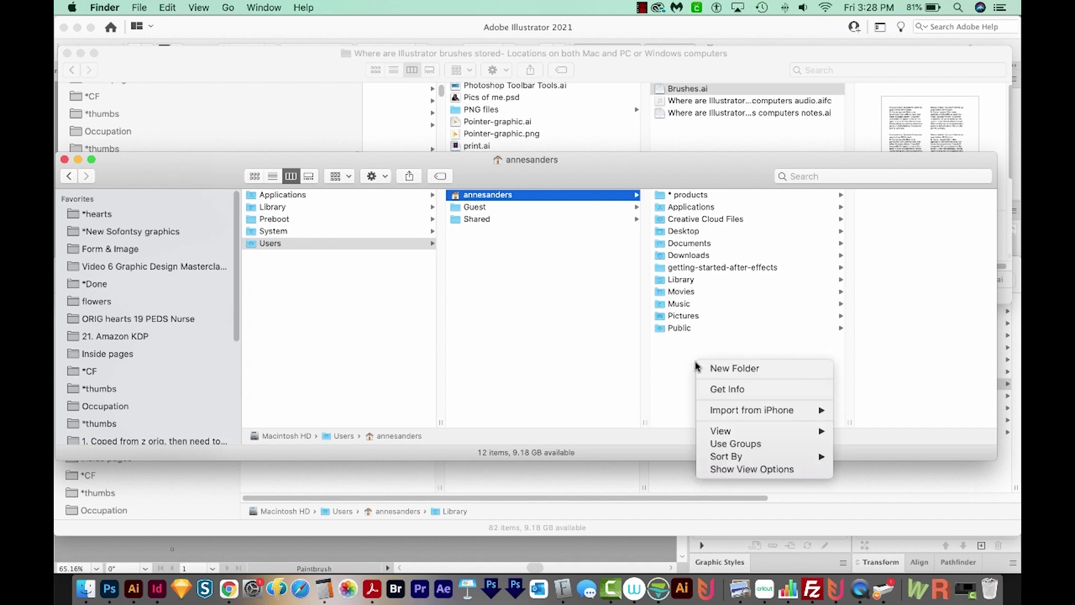
{"action": "left_click", "coordinate": [780, 469]}
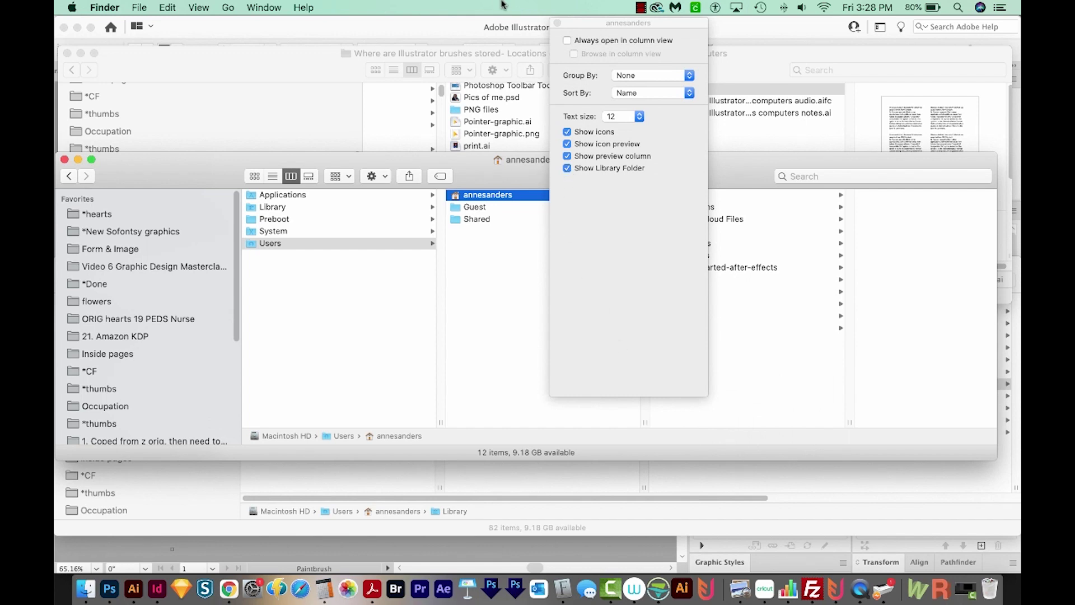
- Close View Options and browse Library > Application Support > Adobe > Adobe Illustrator 25 > en_US
{"action": "left_click", "coordinate": [558, 24]}
{"action": "left_click", "coordinate": [694, 291]}
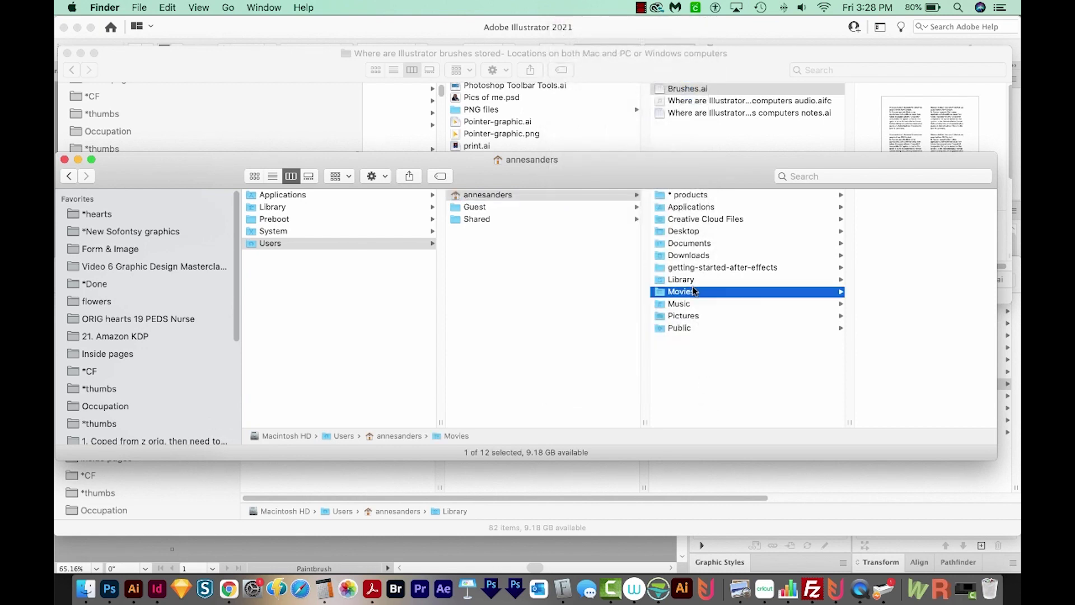
{"action": "left_click", "coordinate": [625, 280]}
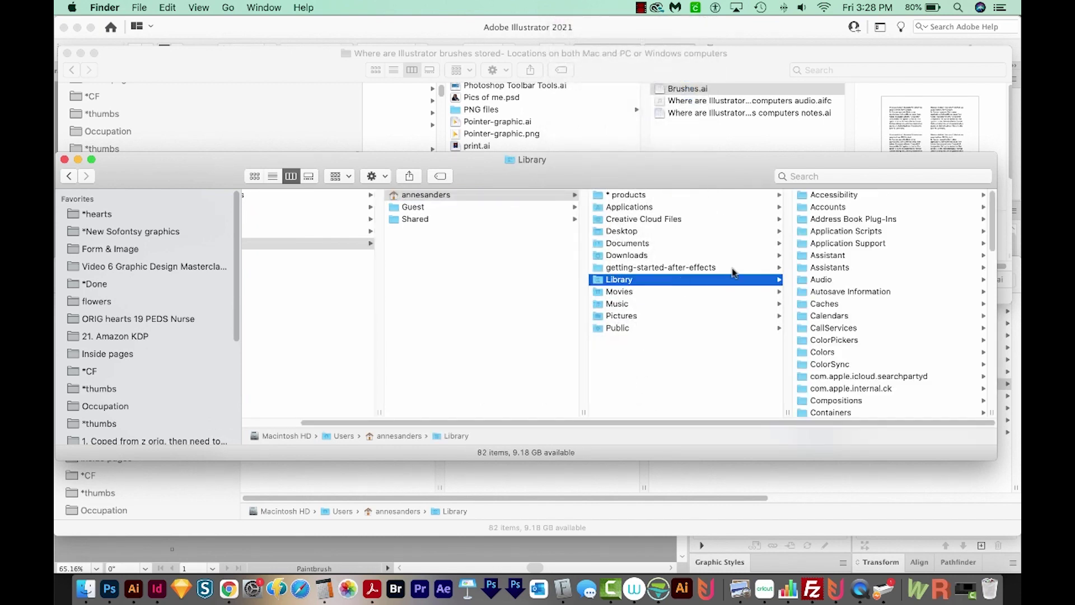
{"action": "left_click", "coordinate": [867, 245]}
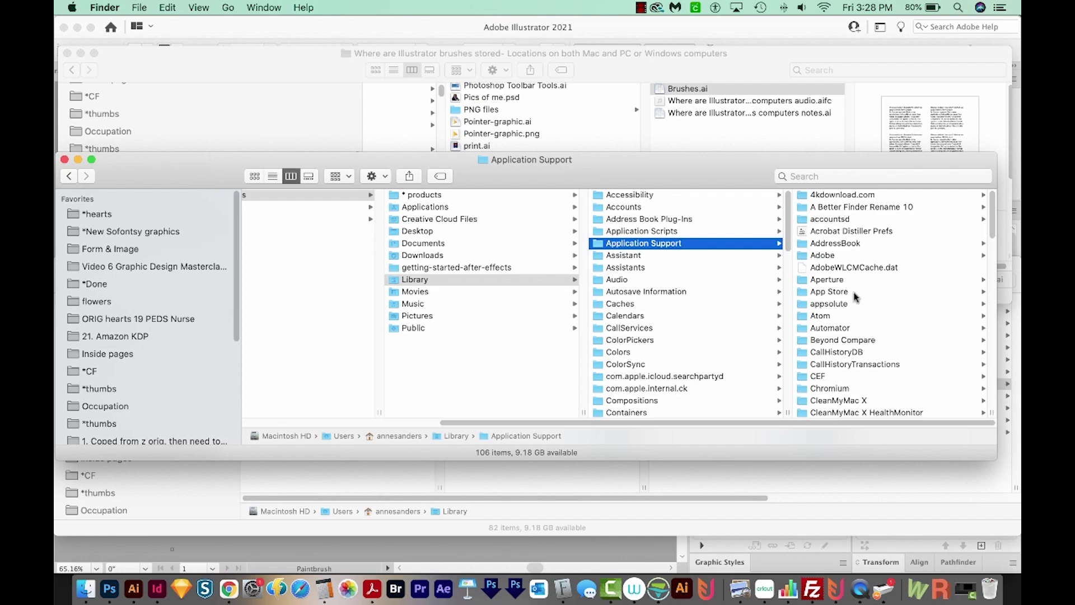
{"action": "left_click", "coordinate": [828, 255]}
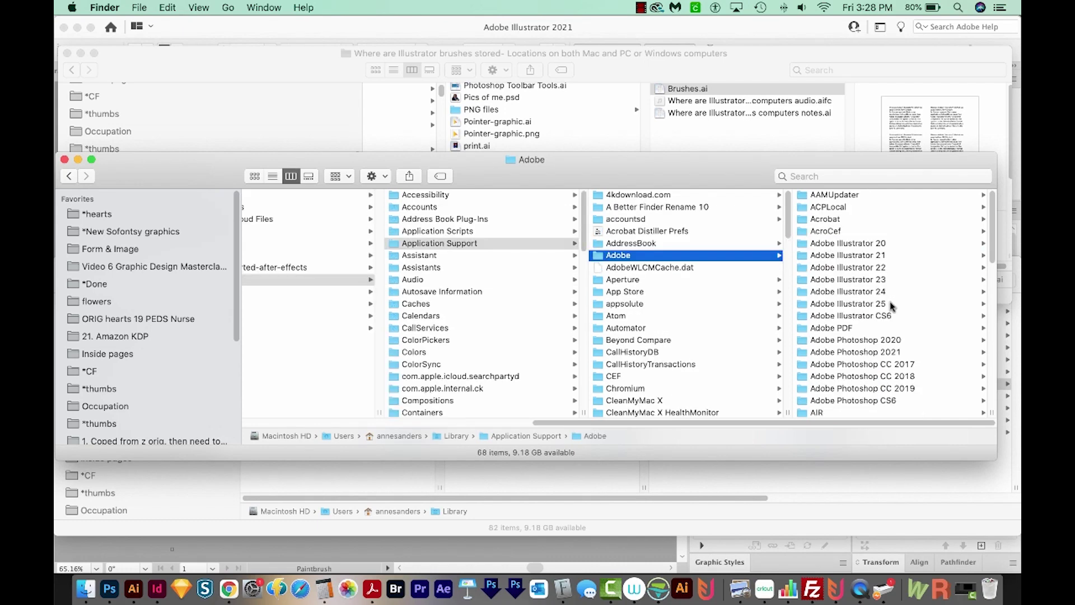
{"action": "left_click", "coordinate": [890, 304]}
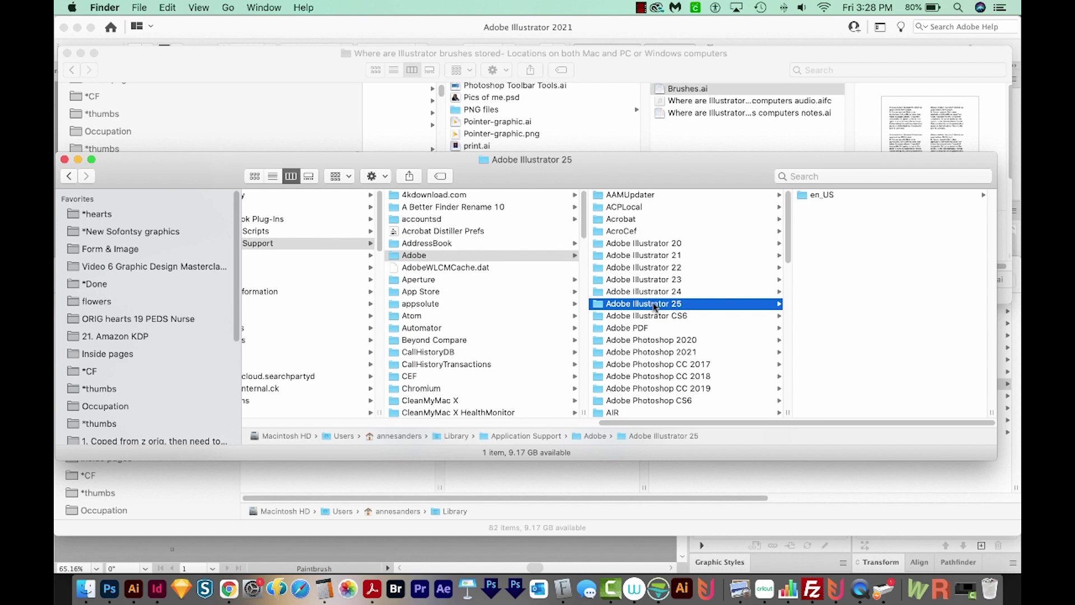
{"action": "left_click", "coordinate": [846, 196]}
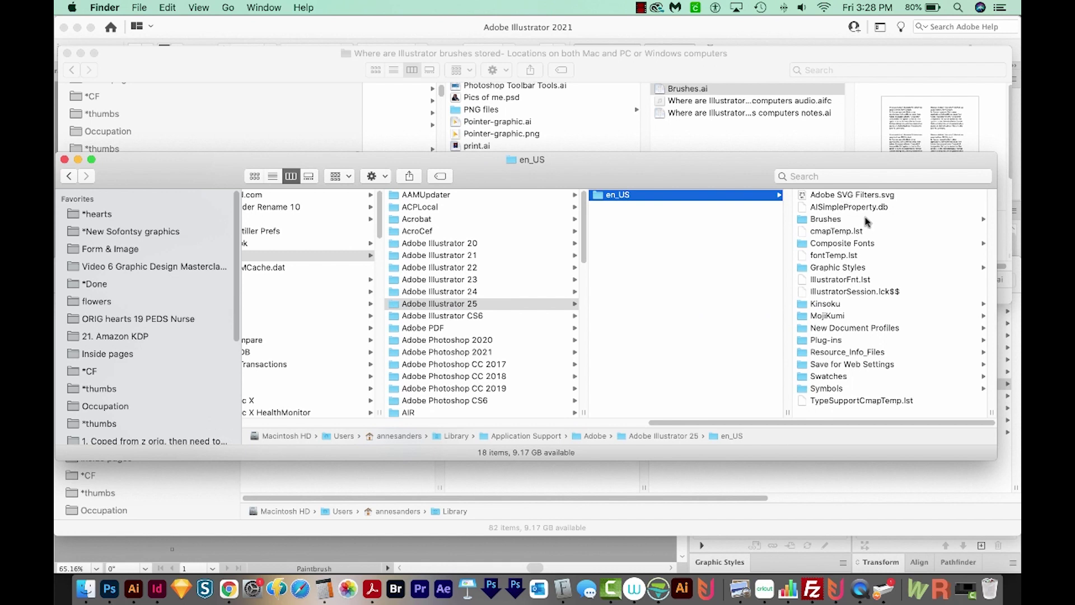
- Drop Brushes.ai into the Illustrator 25 Brushes folder and switch back to Illustrator
{"action": "left_click", "coordinate": [845, 220]}
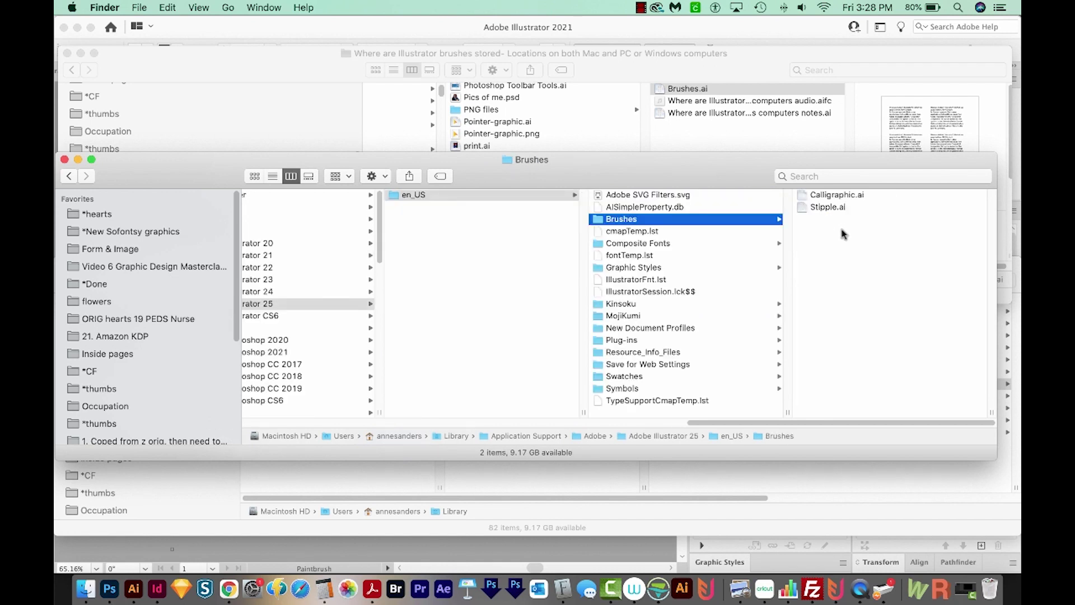
{"action": "left_click_drag", "start_coordinate": [676, 90], "coordinate": [847, 282]}
{"action": "key", "text": "super+Tab"}
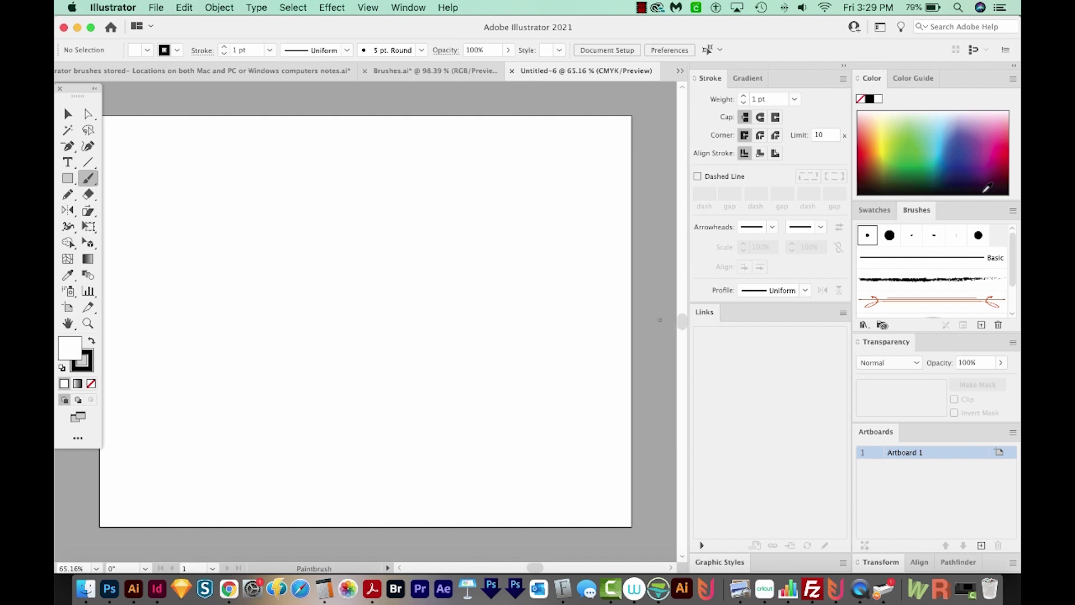
- Choose Open Brush Library > User Defined > Brushes from the Brushes panel menu
{"action": "left_click", "coordinate": [1012, 215]}
{"action": "mouse_move", "coordinate": [920, 438]}
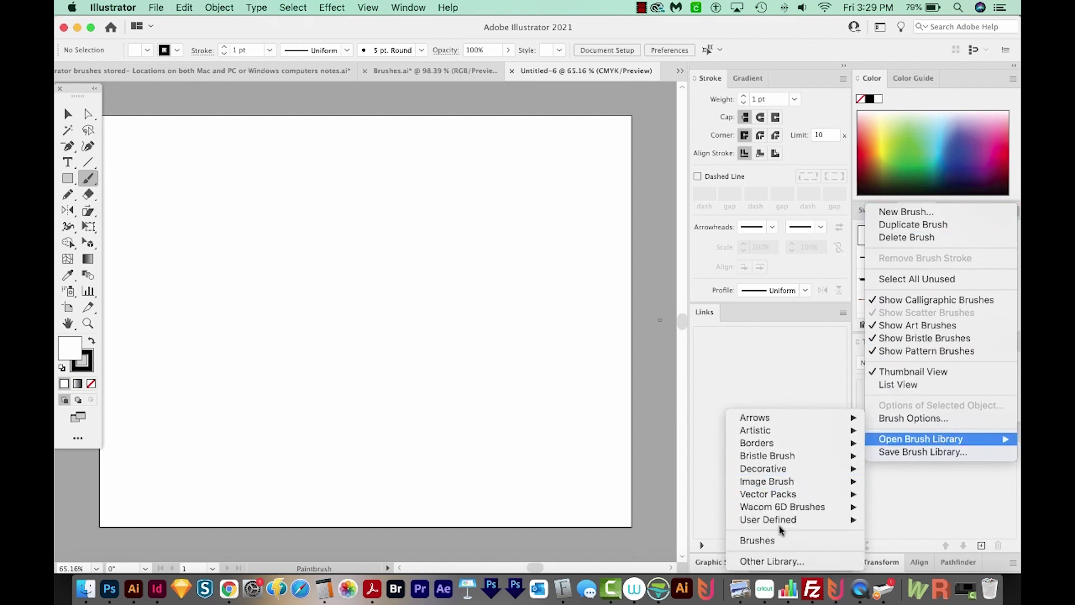
{"action": "mouse_move", "coordinate": [769, 519]}
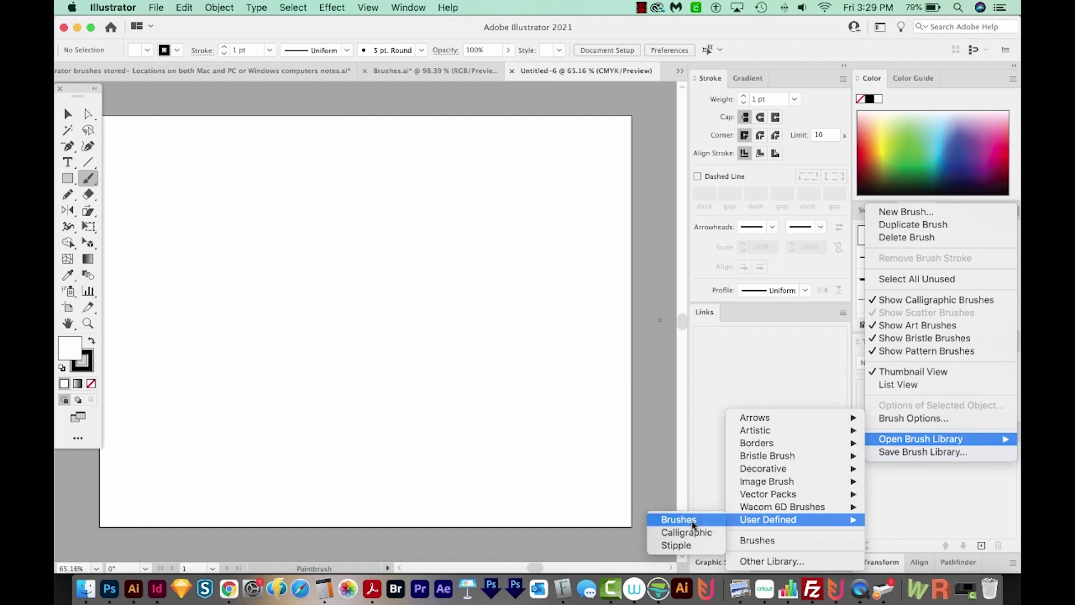
{"action": "left_click", "coordinate": [693, 521]}
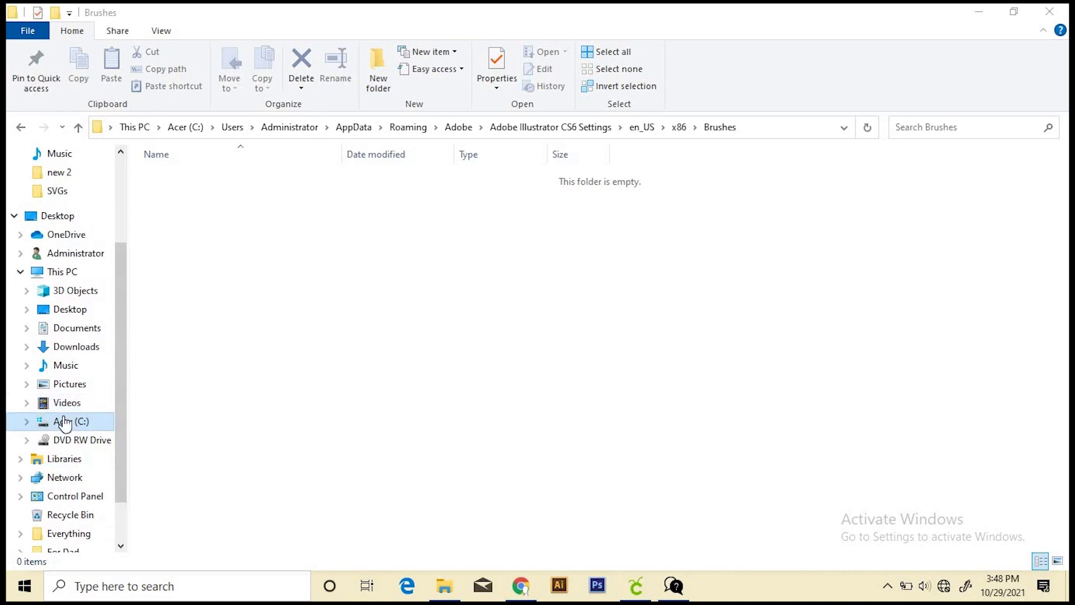
- Browse from the C drive to Users > Administrator > AppData > Roaming
{"action": "left_click", "coordinate": [65, 421]}
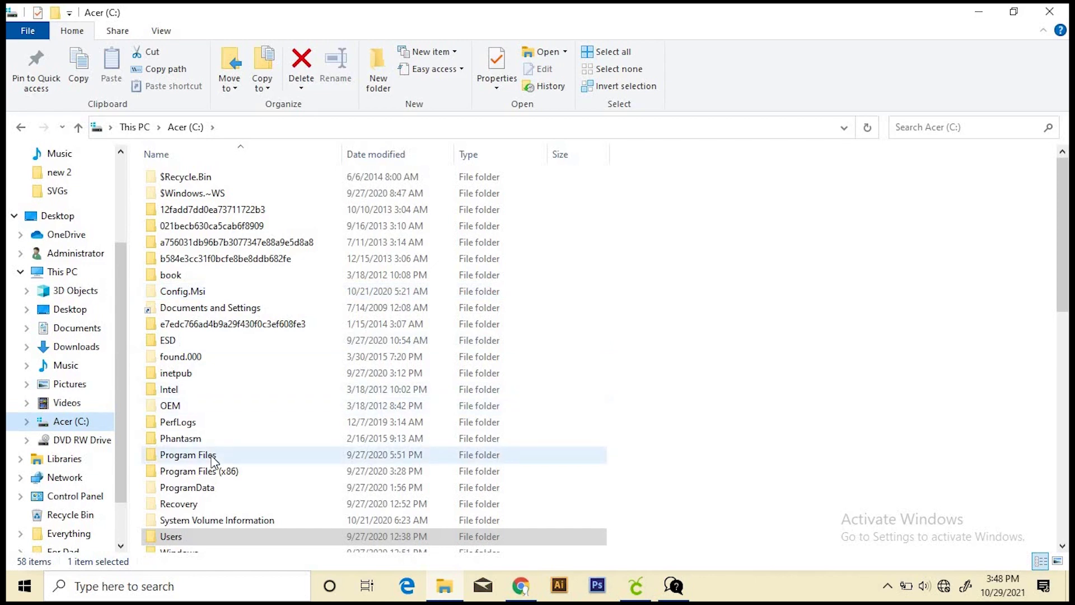
{"action": "left_click", "coordinate": [175, 536]}
{"action": "double_click", "coordinate": [175, 537]}
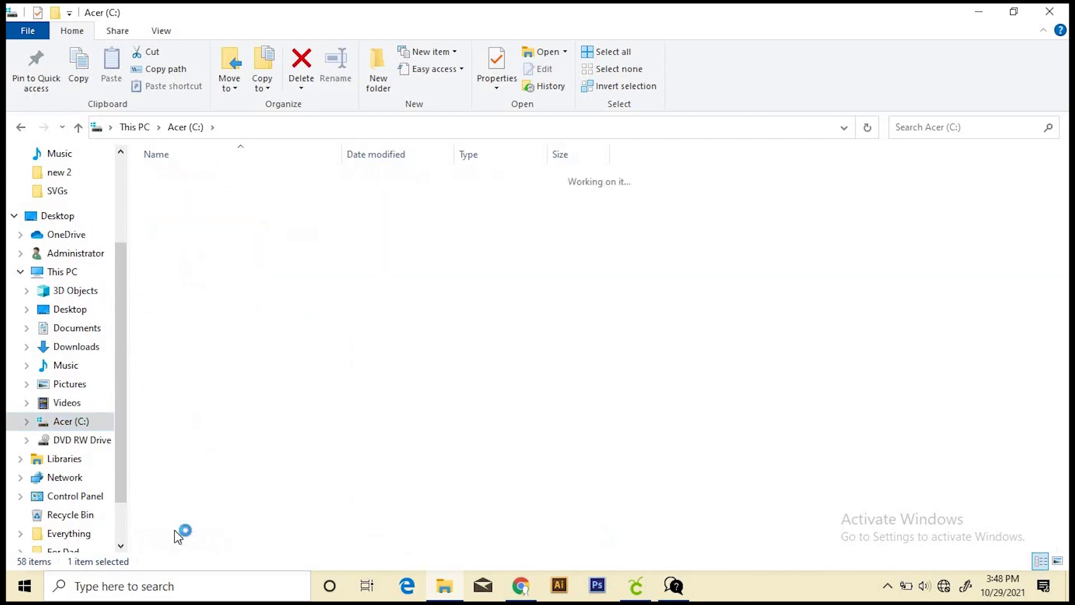
{"action": "left_click", "coordinate": [184, 178]}
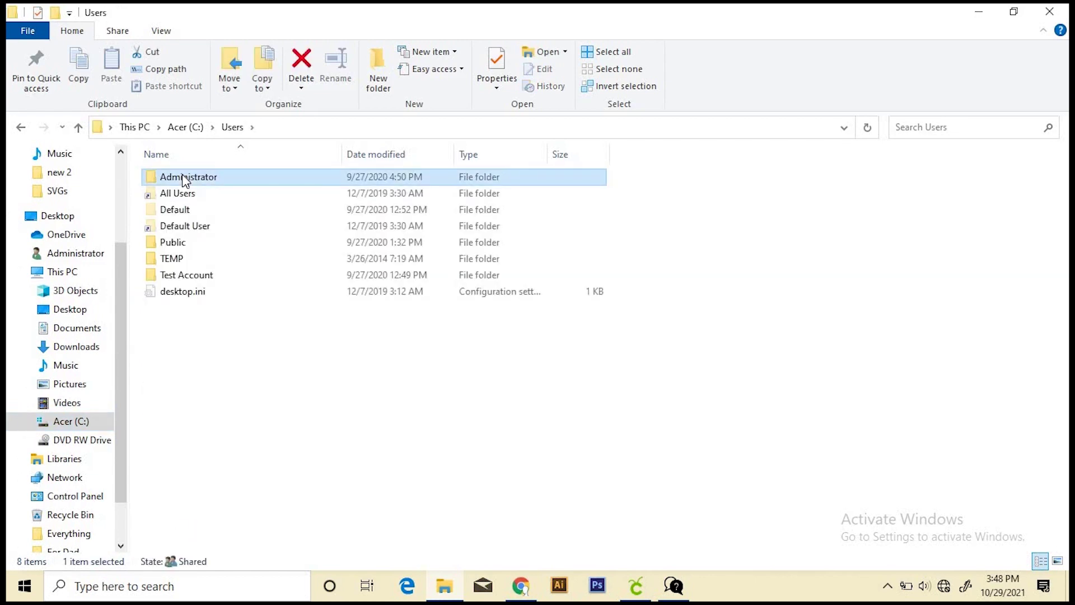
{"action": "double_click", "coordinate": [185, 178]}
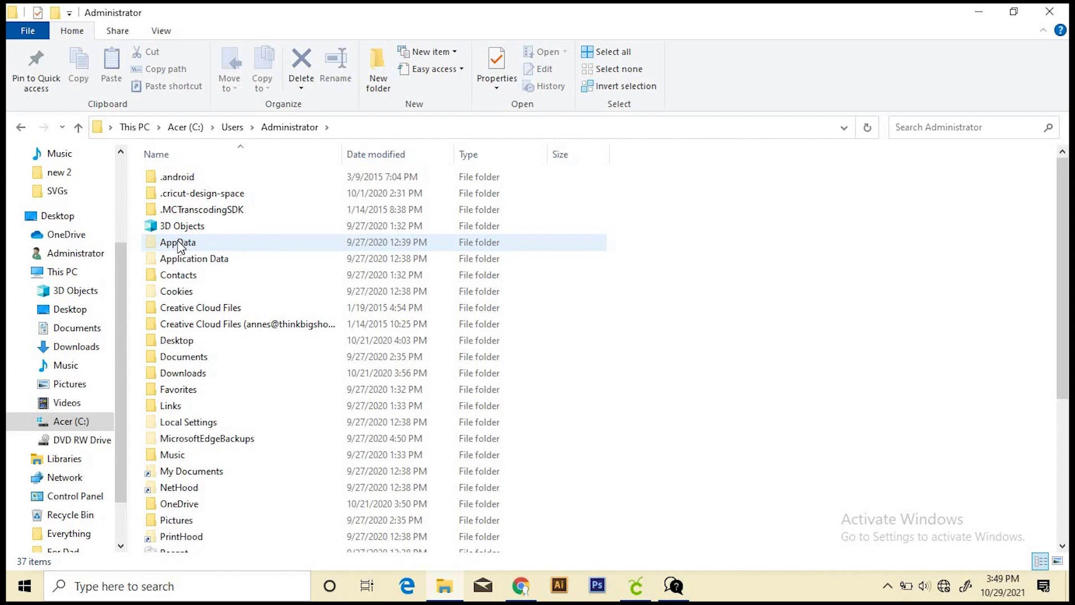
{"action": "double_click", "coordinate": [179, 244]}
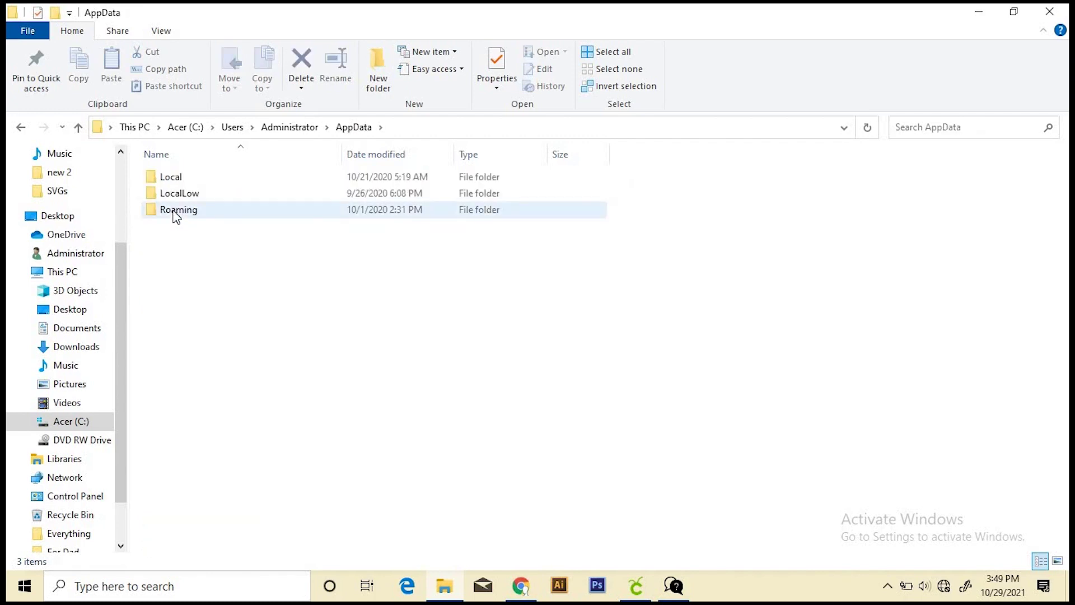
{"action": "double_click", "coordinate": [175, 212]}
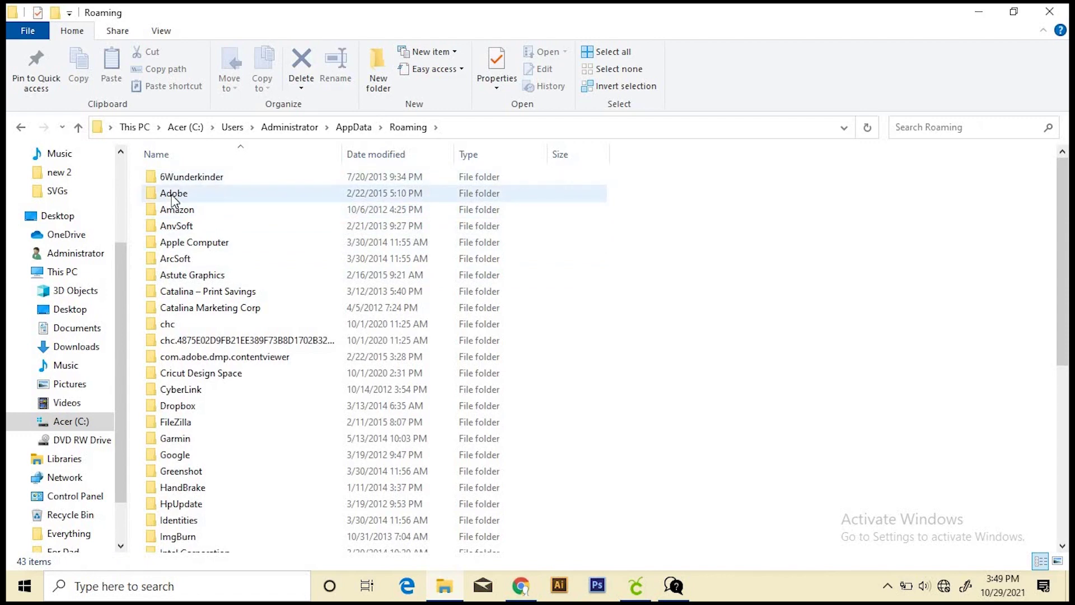
- Open Adobe > Adobe Illustrator CS6 Settings > en_US > x86 > Brushes
{"action": "double_click", "coordinate": [174, 195]}
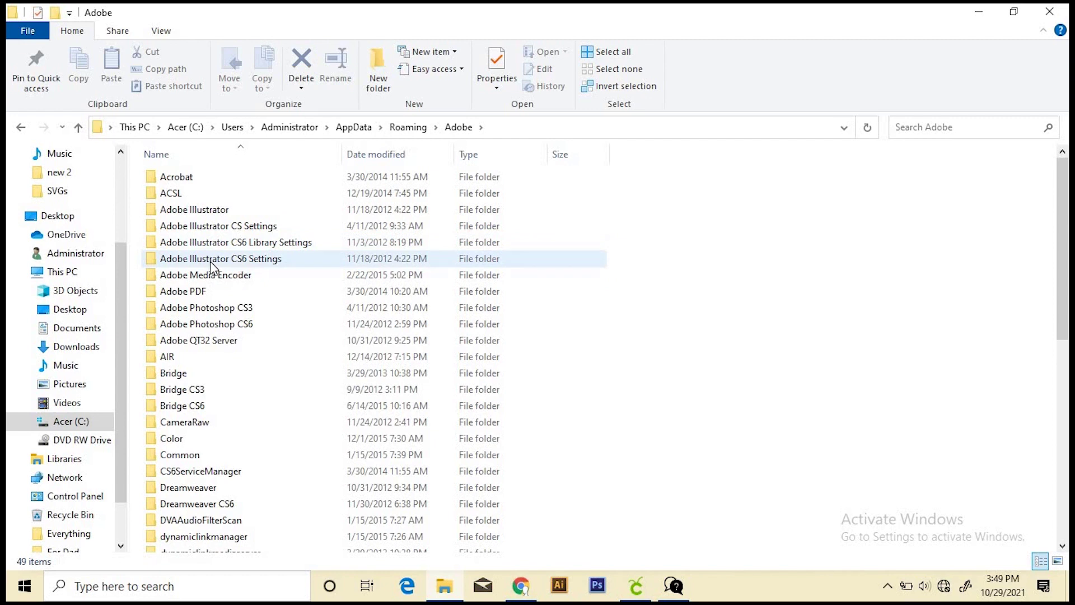
{"action": "double_click", "coordinate": [212, 262]}
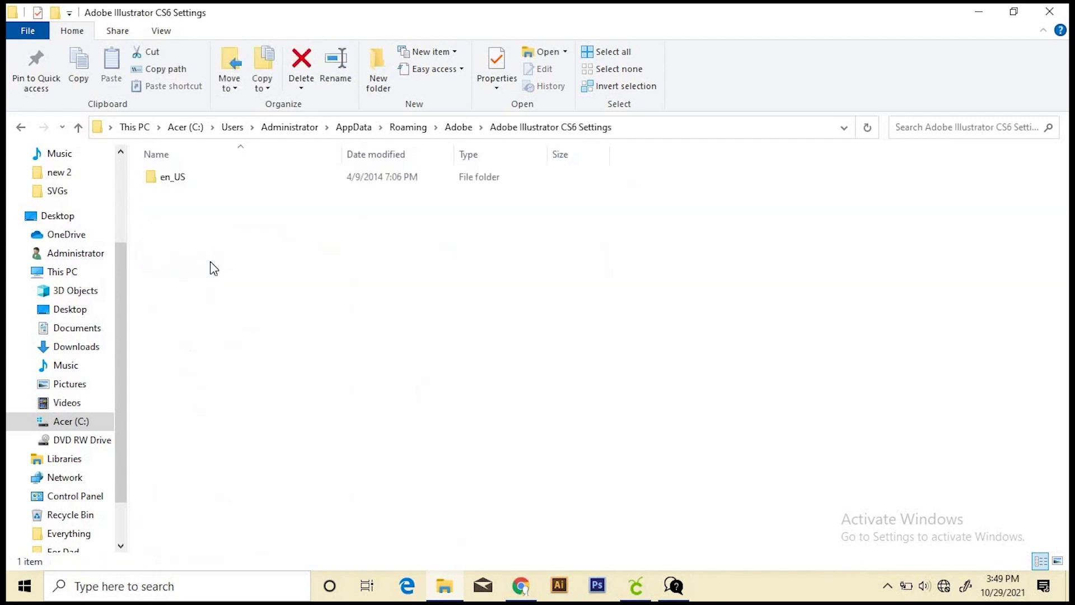
{"action": "left_click", "coordinate": [154, 175]}
{"action": "double_click", "coordinate": [154, 174]}
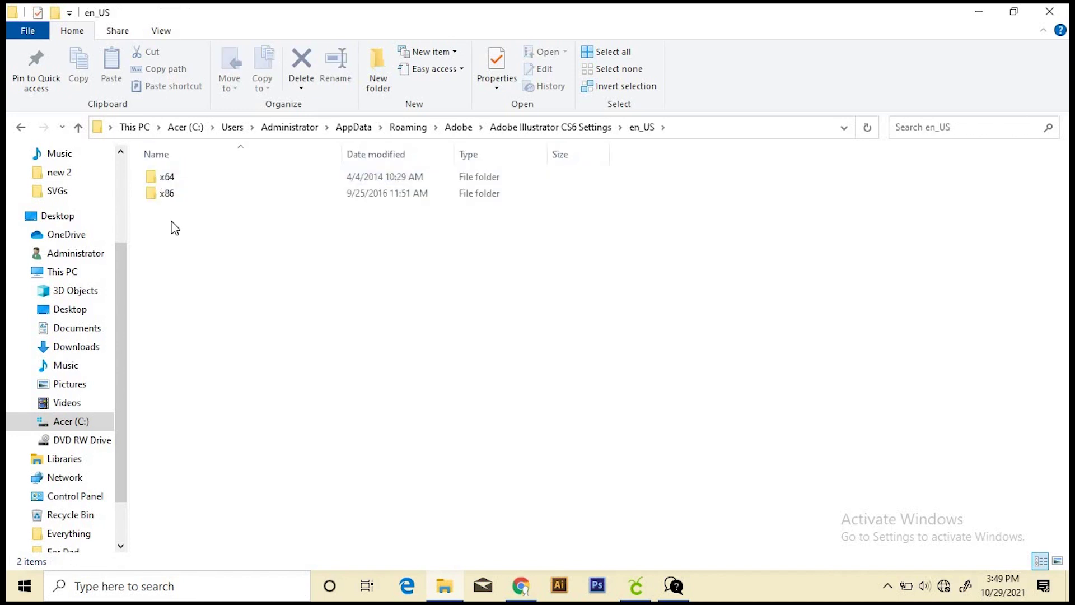
{"action": "left_click", "coordinate": [158, 198]}
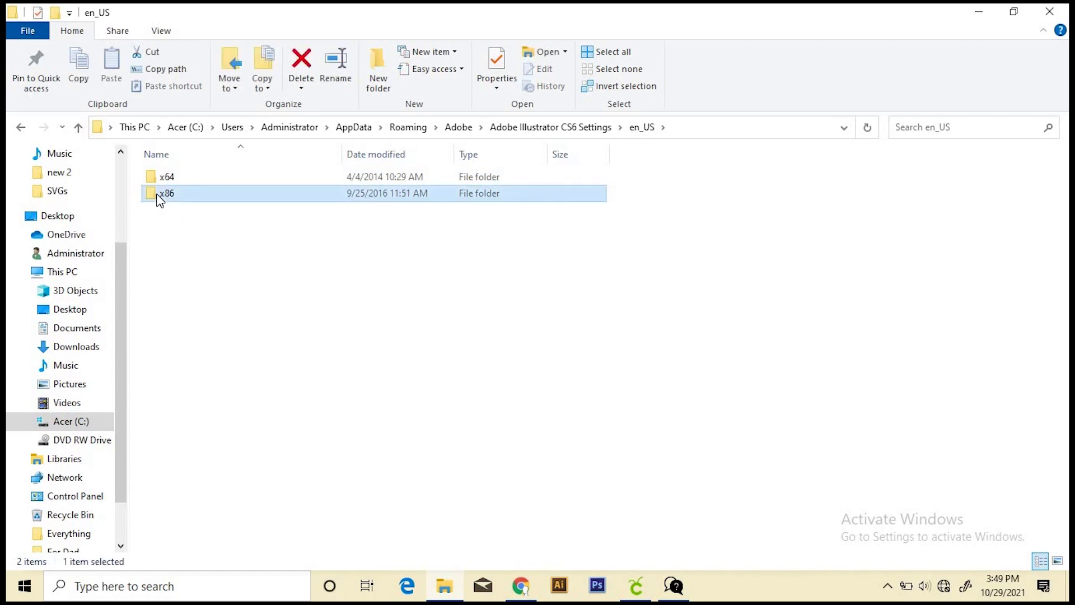
{"action": "double_click", "coordinate": [159, 198]}
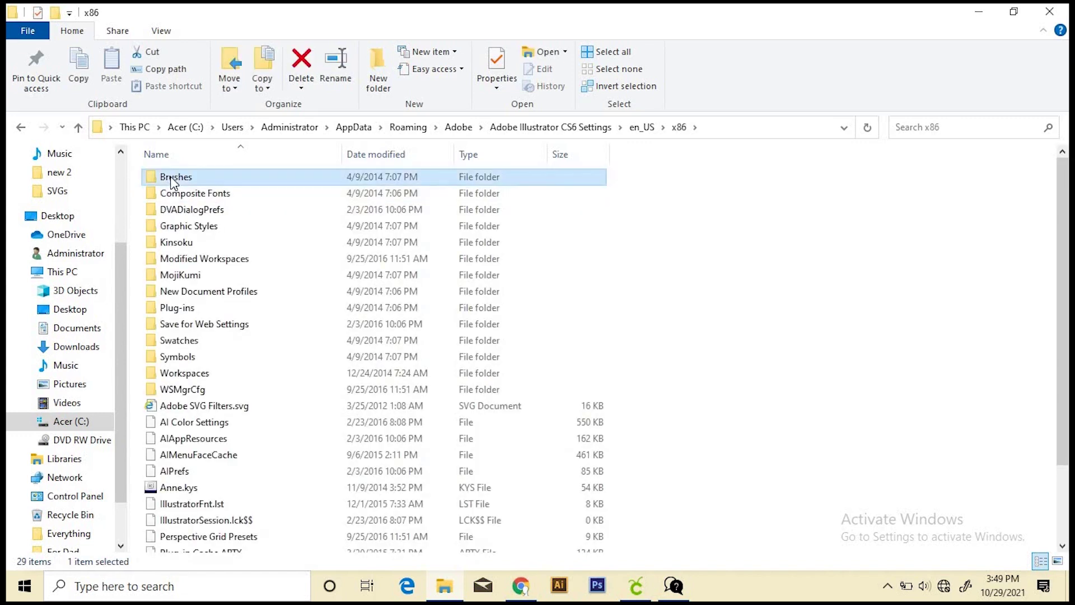
{"action": "double_click", "coordinate": [172, 183]}
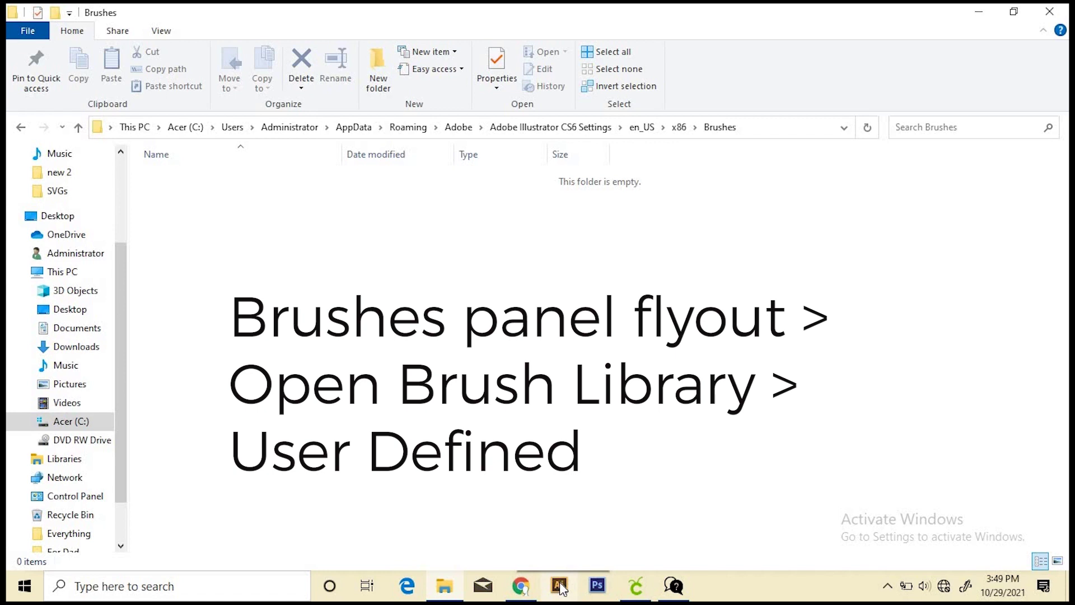
- Leave the x86 Brushes folder, return to en_US, and open the x64 Brushes folder
{"action": "key", "text": "alt+Up"}
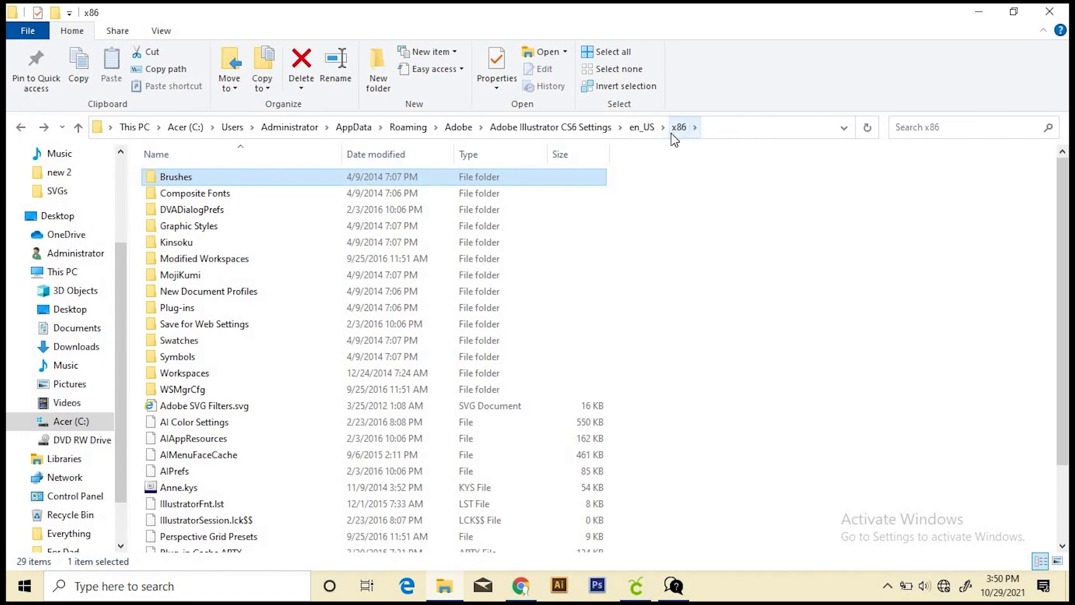
{"action": "left_click", "coordinate": [21, 128]}
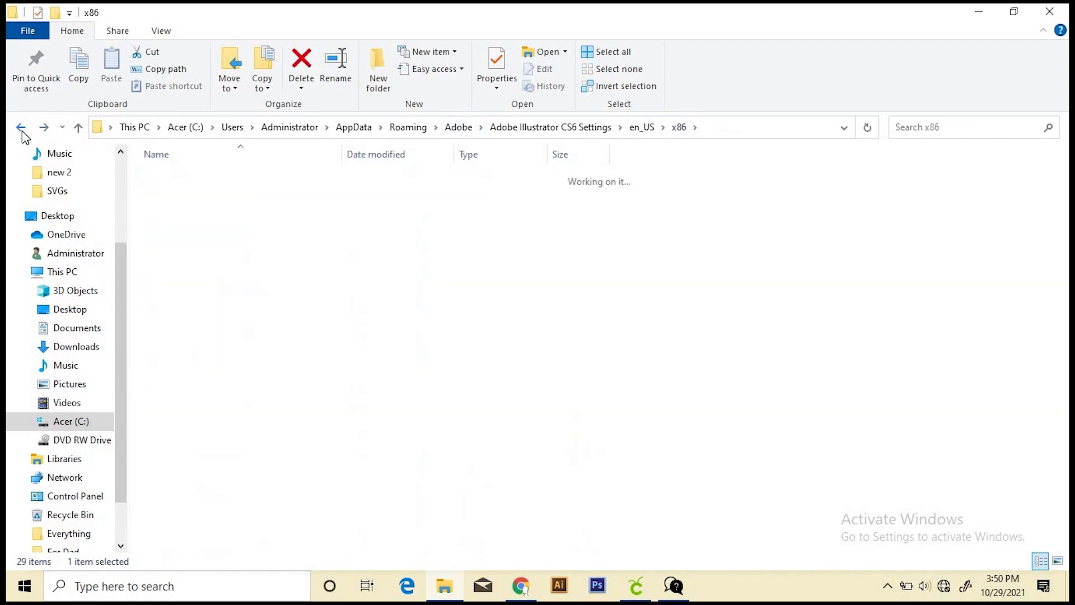
{"action": "left_click", "coordinate": [171, 179]}
{"action": "double_click", "coordinate": [171, 179]}
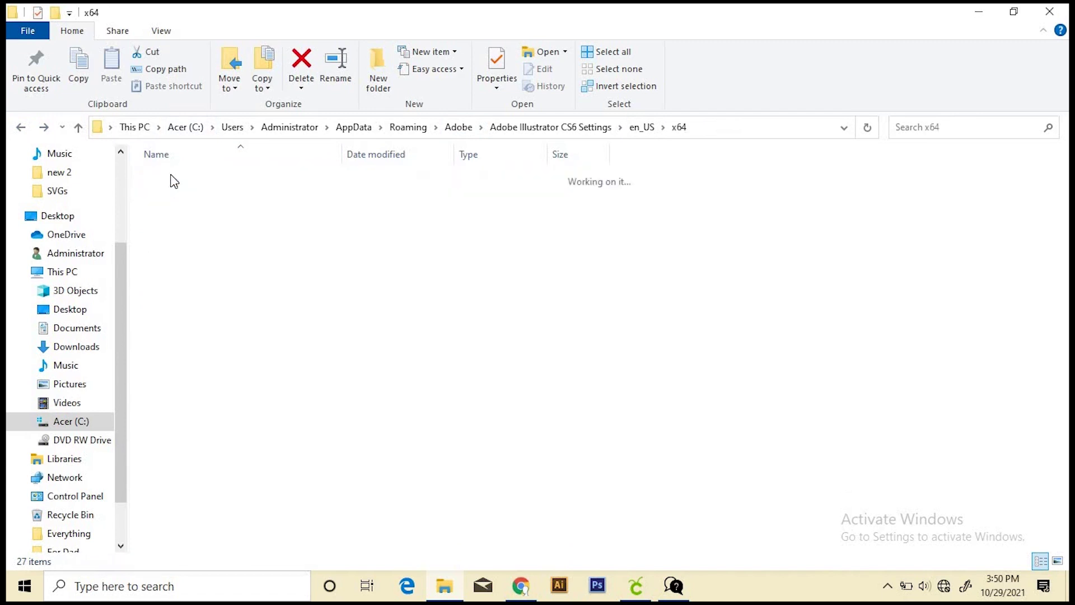
{"action": "double_click", "coordinate": [191, 185]}
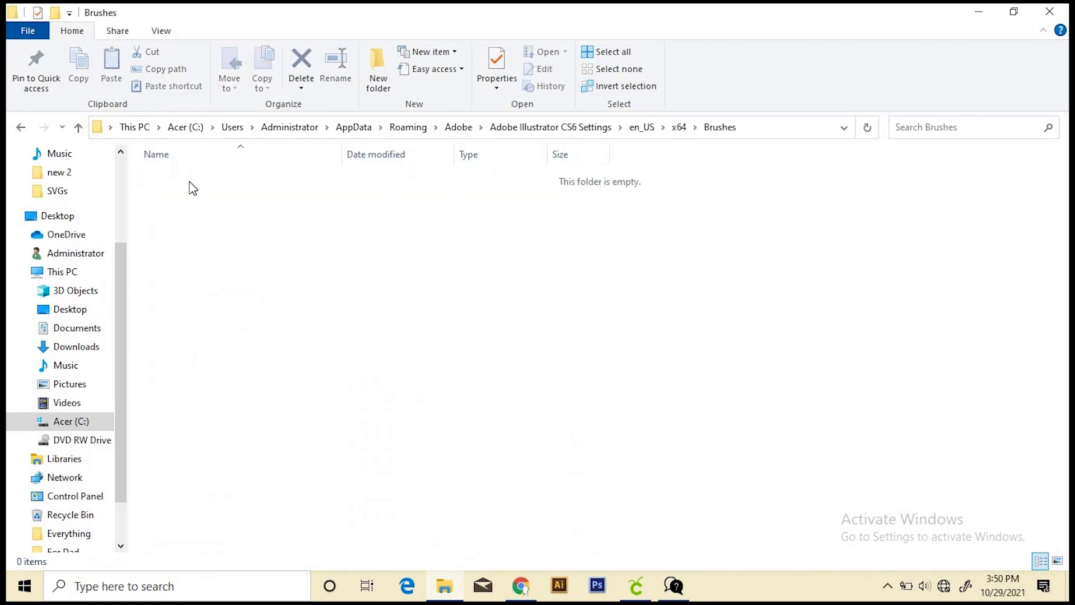